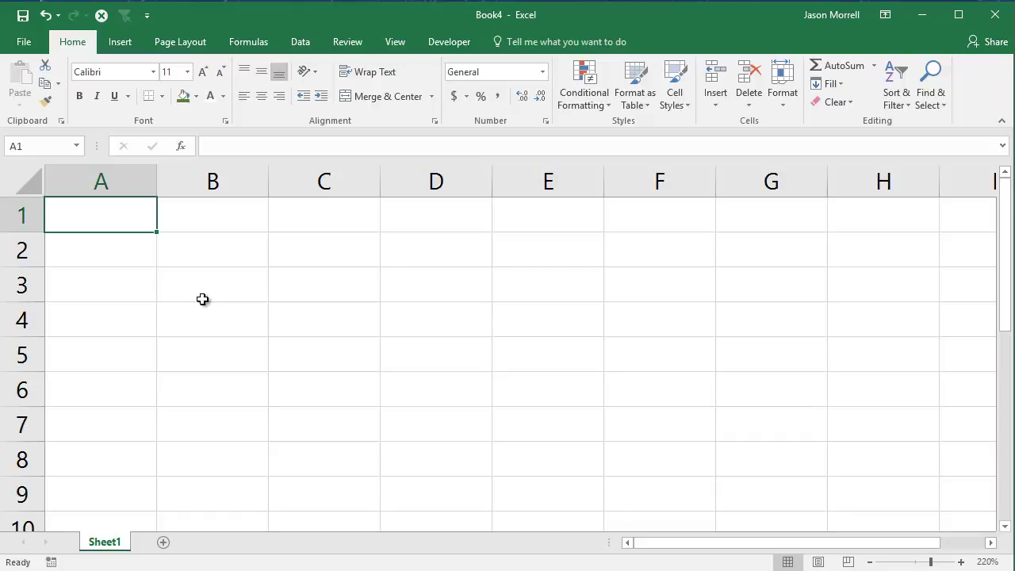
Step: Enter the labels Amount, Rate, Term and Monthly Reppayment down cells A1 to A4
type("Amount")
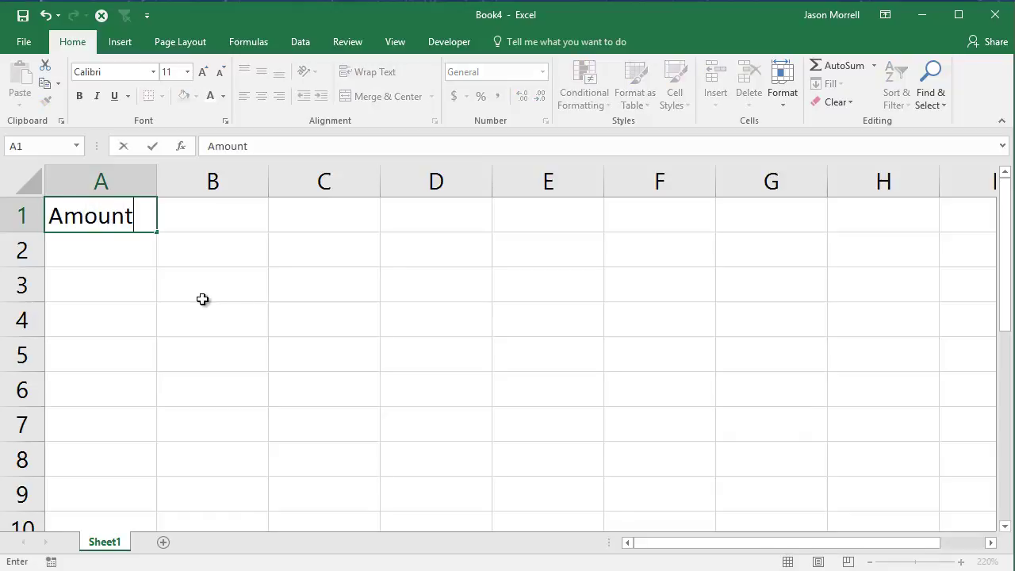
key("Return")
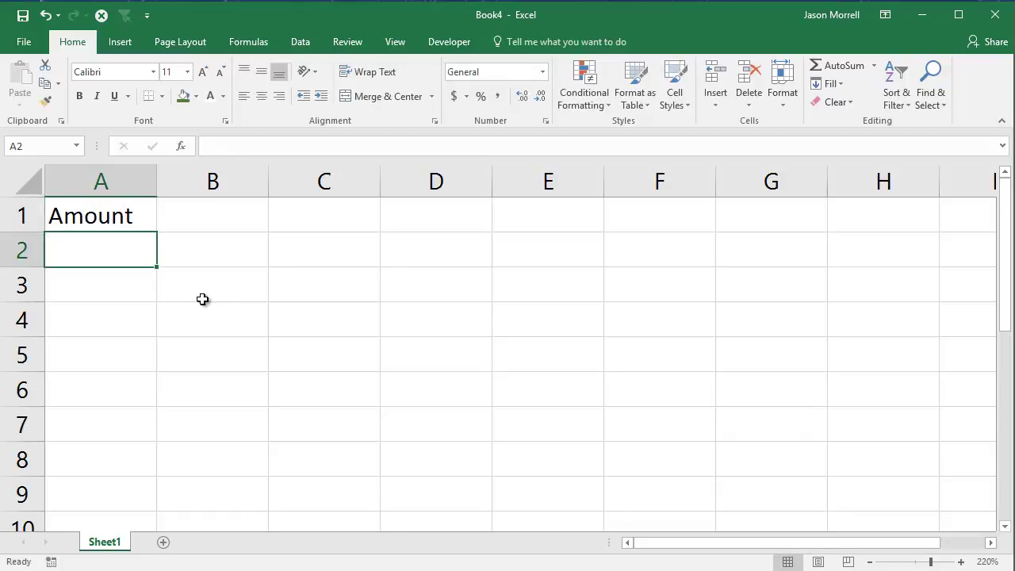
type("Rate")
key("Return")
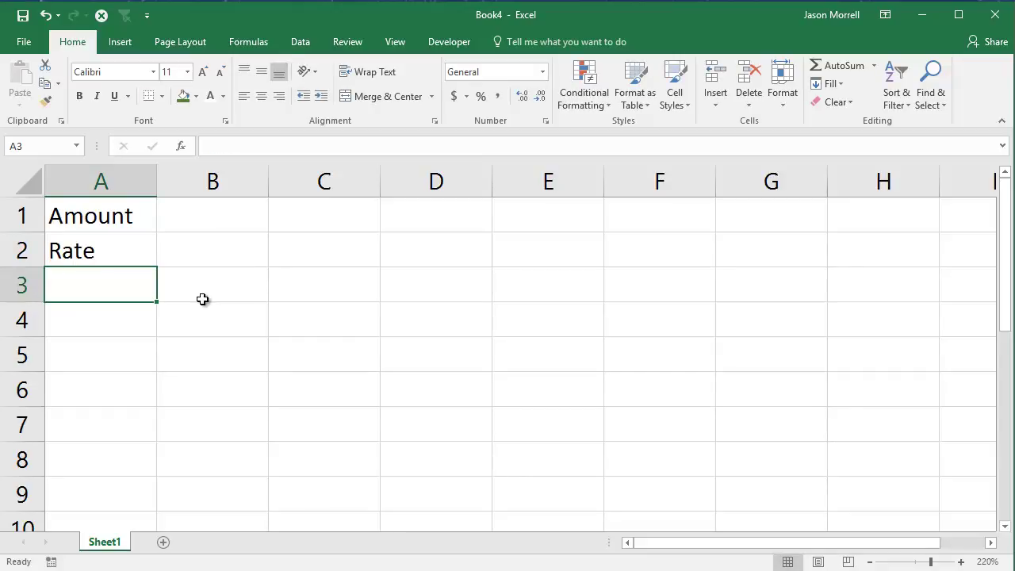
type("Term")
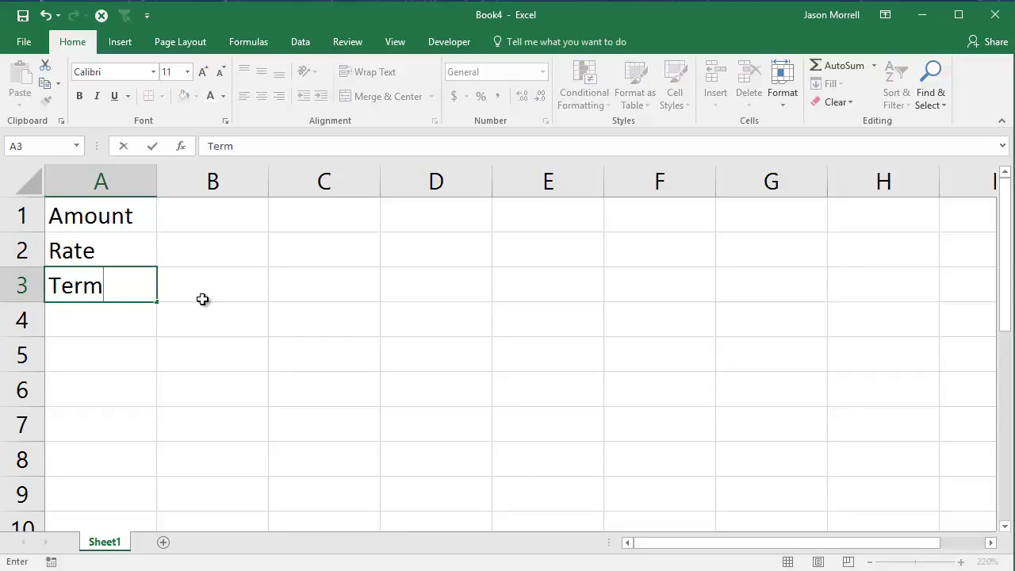
key("Return")
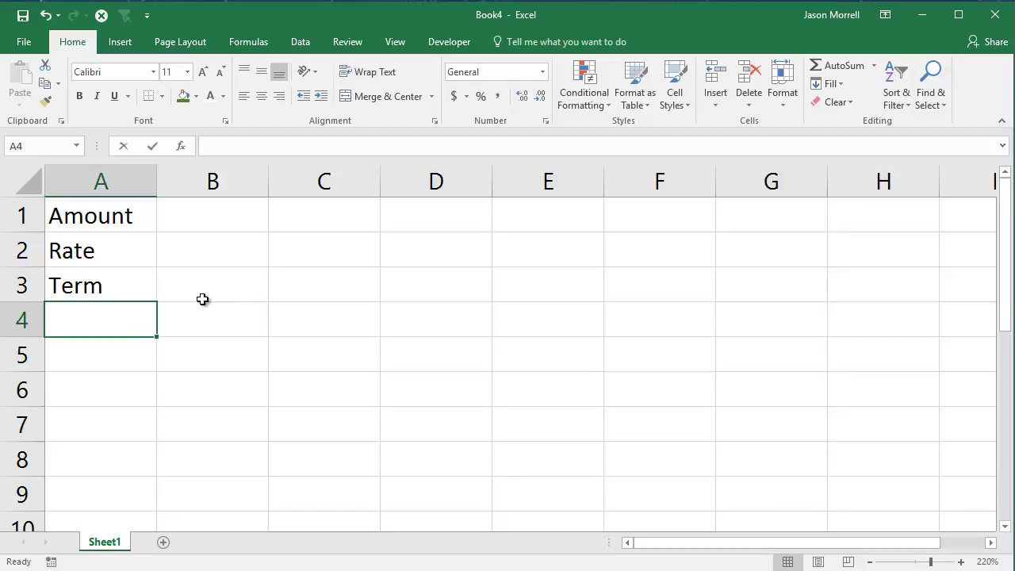
type("Monthly Reppayment")
key("Return")
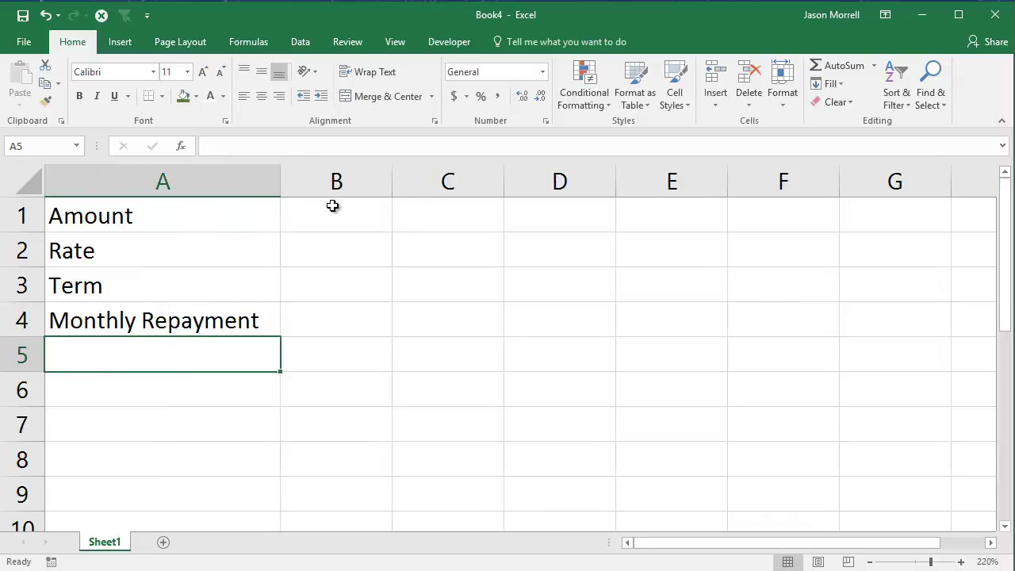
Step: Enter loan amount 400000, rate 5.75% and term 30 into B1:B3
left_click(333, 208)
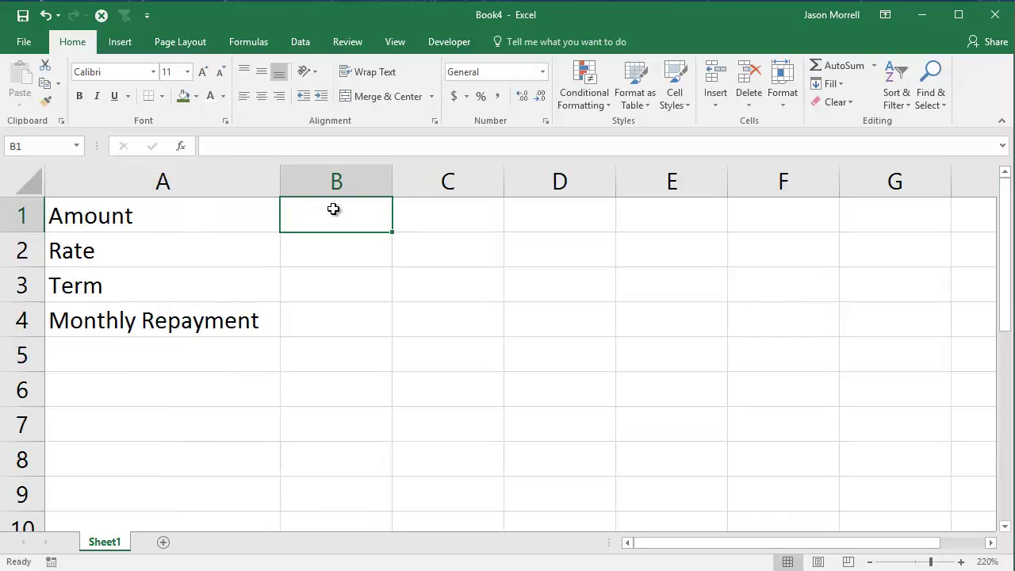
type("400000")
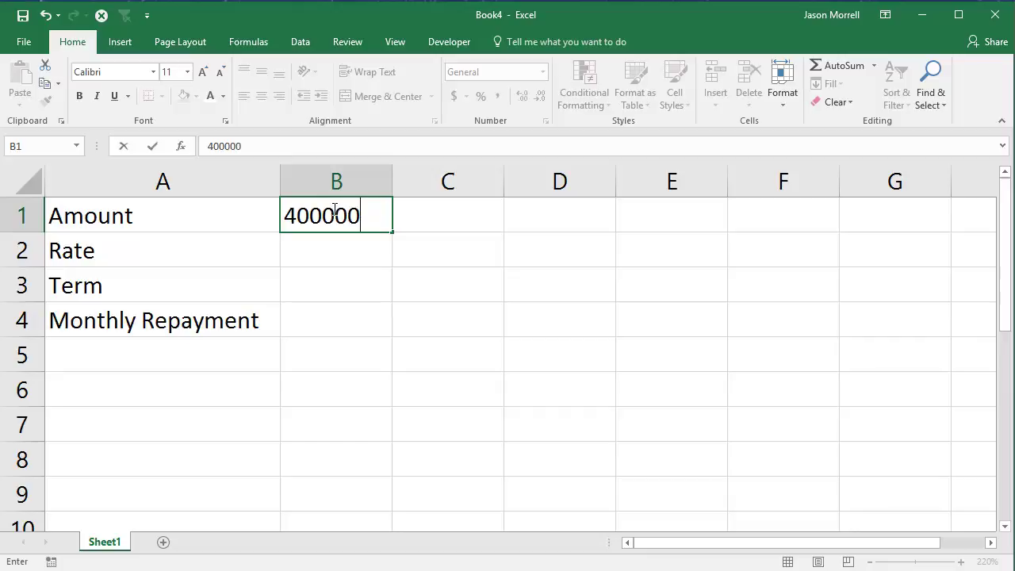
key("Return")
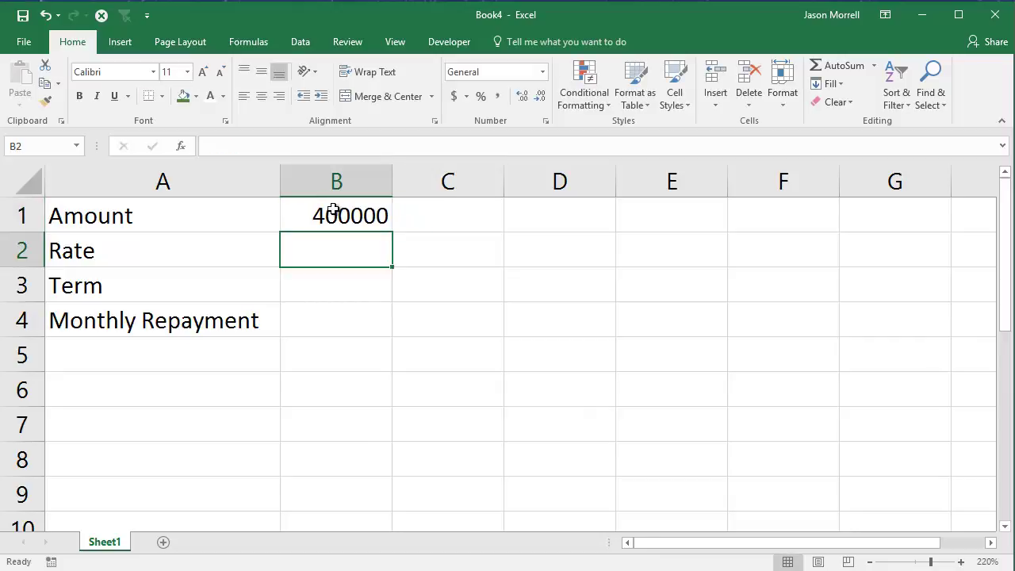
type("5.75%")
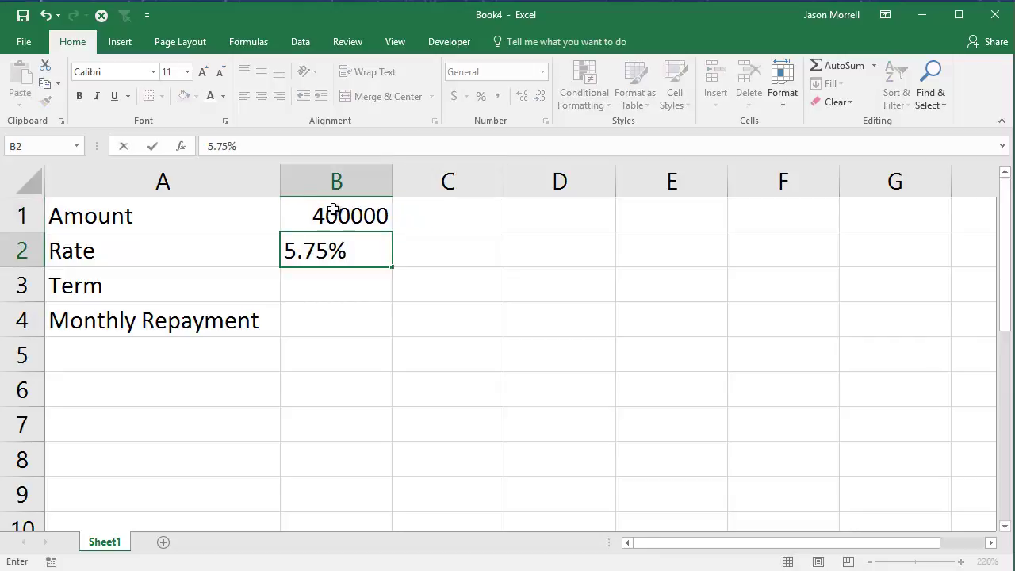
key("Return")
type("30")
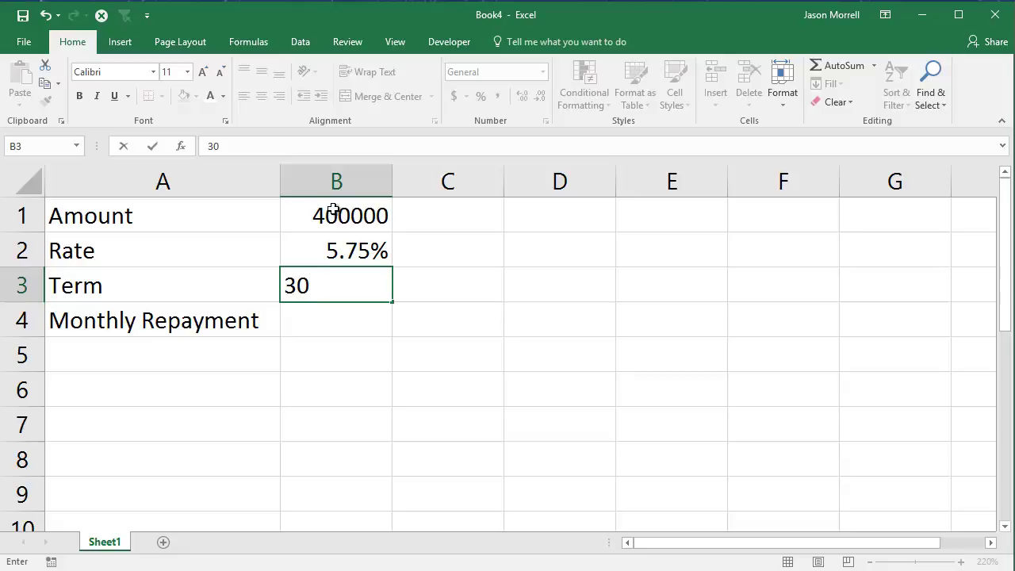
key("Return")
Step: Shade the monthly repayment row A4:B4 yellow
left_click(174, 321)
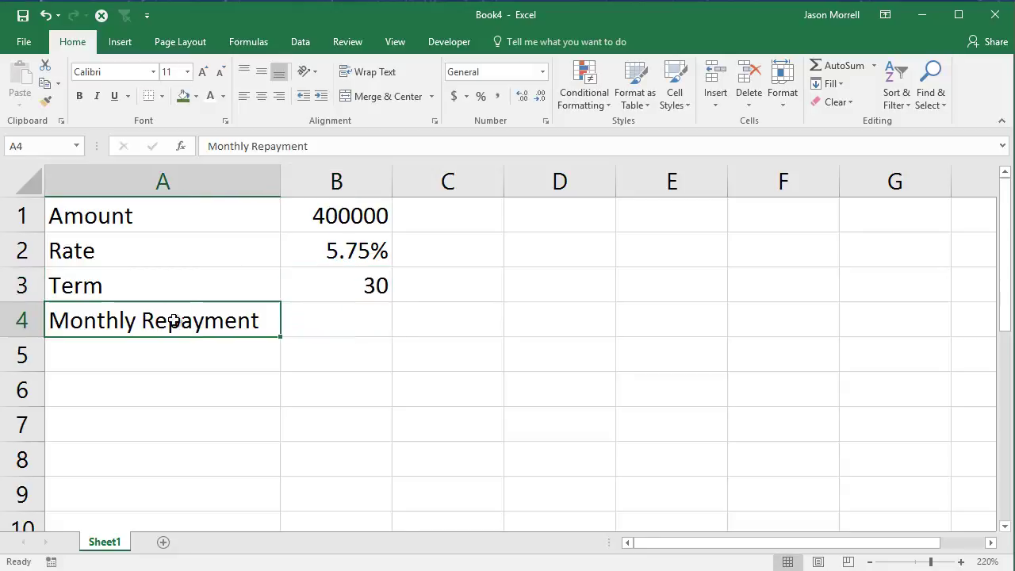
left_click_drag(173, 321, 297, 320)
left_click(184, 96)
left_click(367, 321)
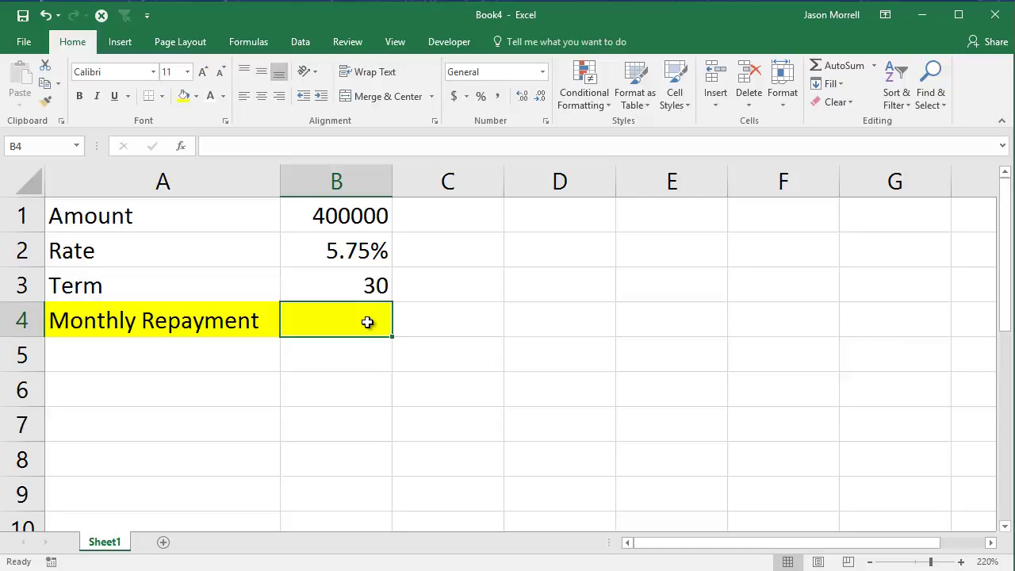
Step: Start a PMT formula in B4 with Rate B2/12 and Nper B3*12 in Function Arguments
type("=pmt(")
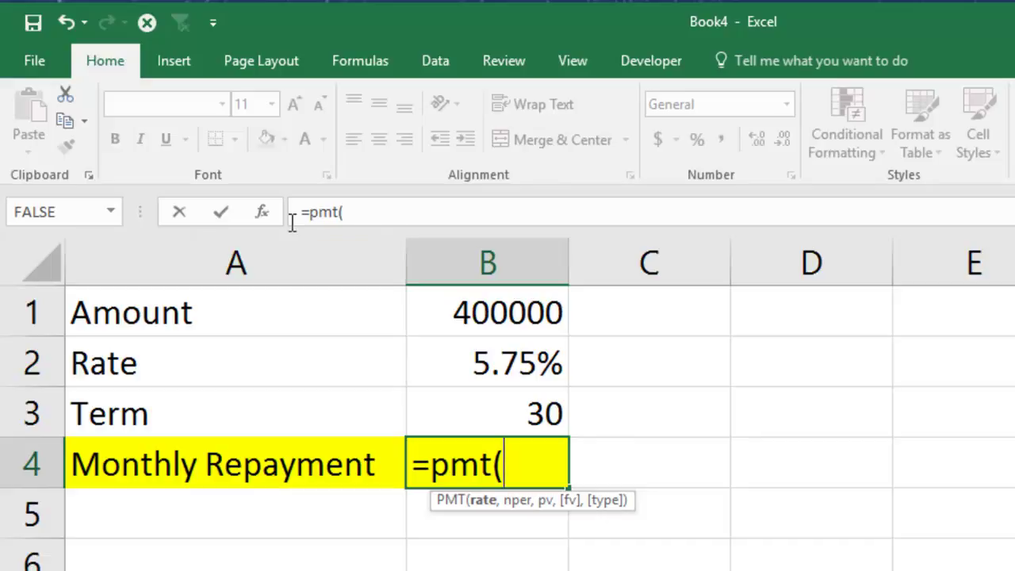
left_click(262, 212)
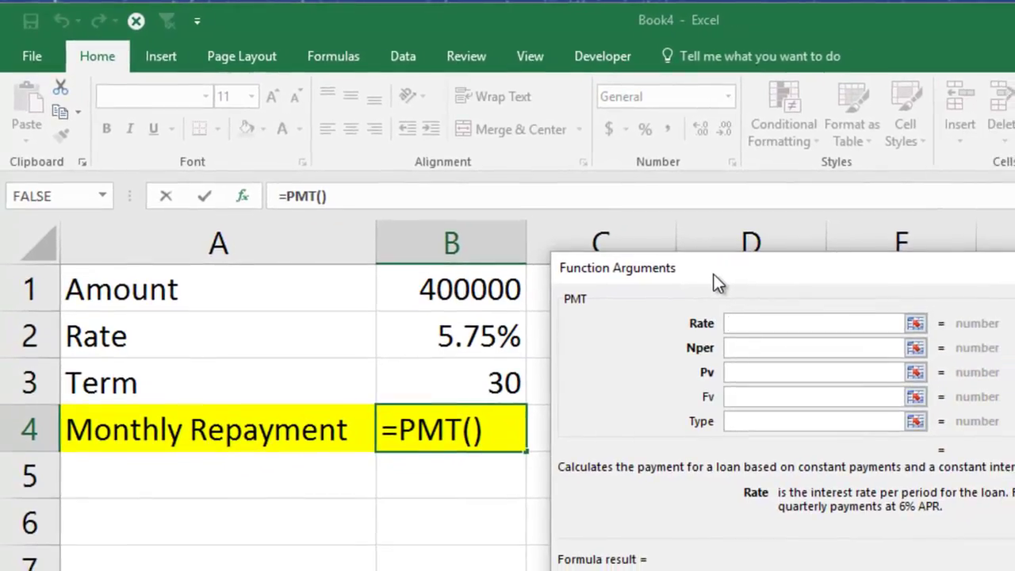
left_click(449, 328)
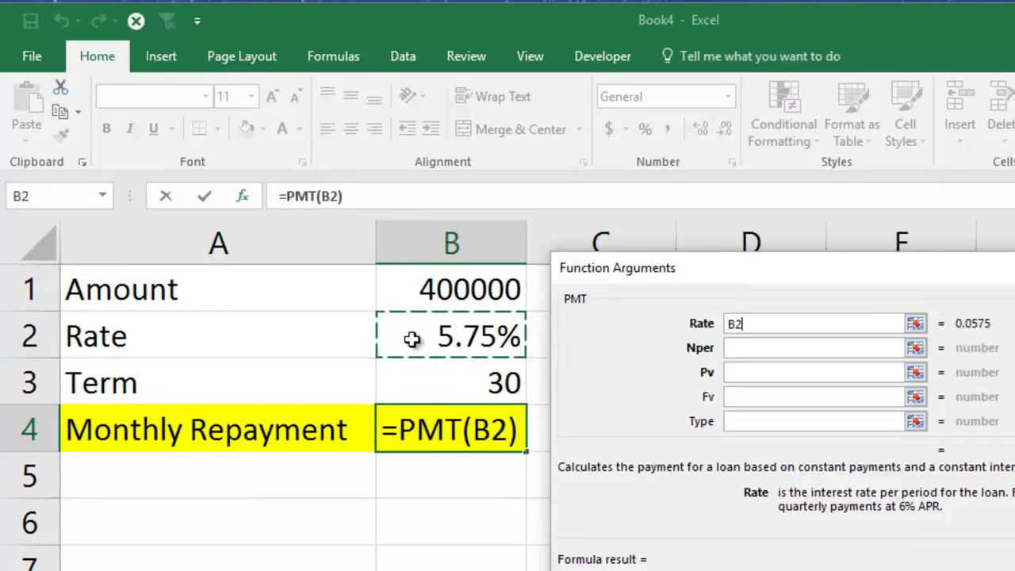
type("/12")
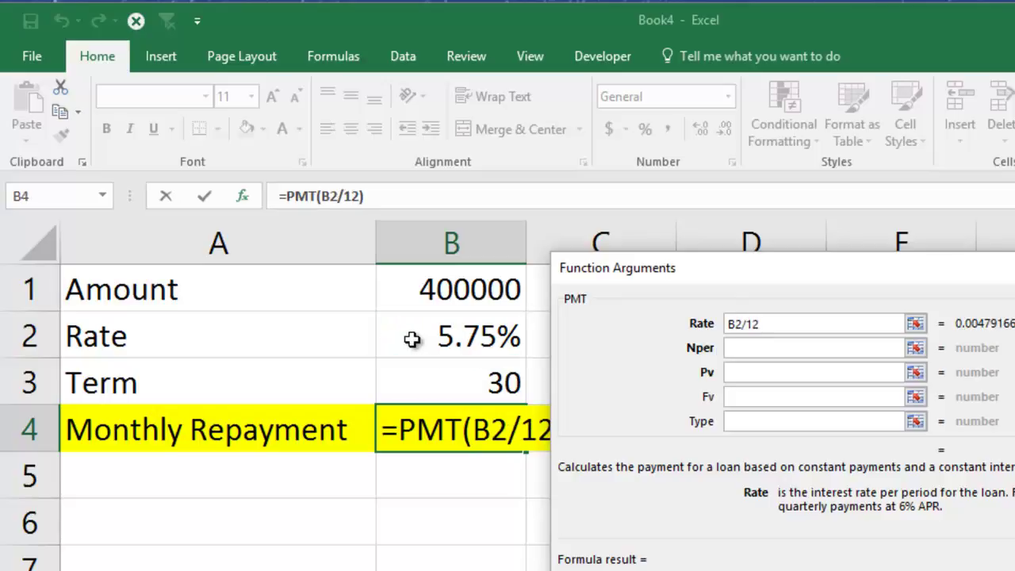
left_click(746, 349)
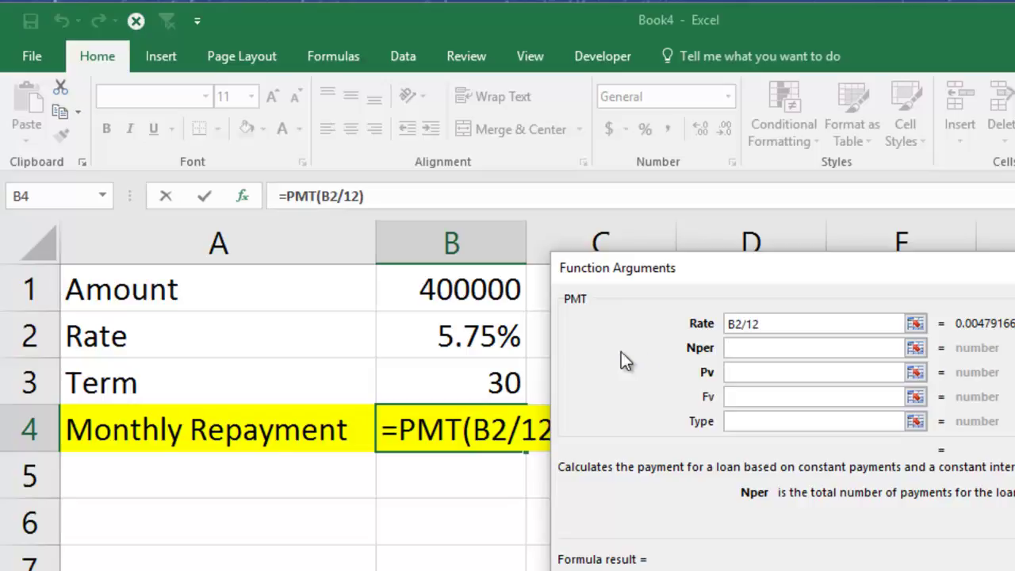
left_click(449, 376)
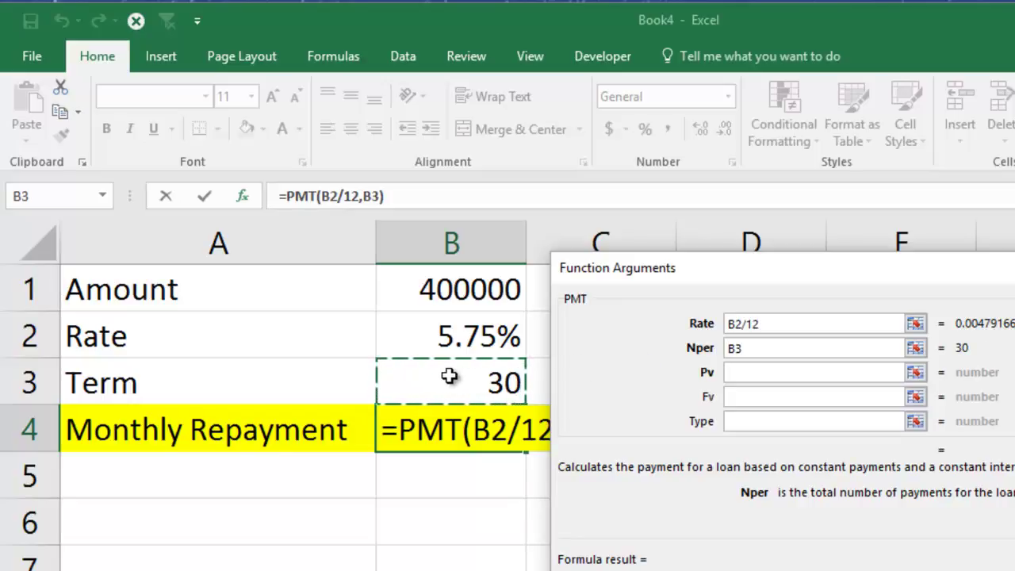
type("*12")
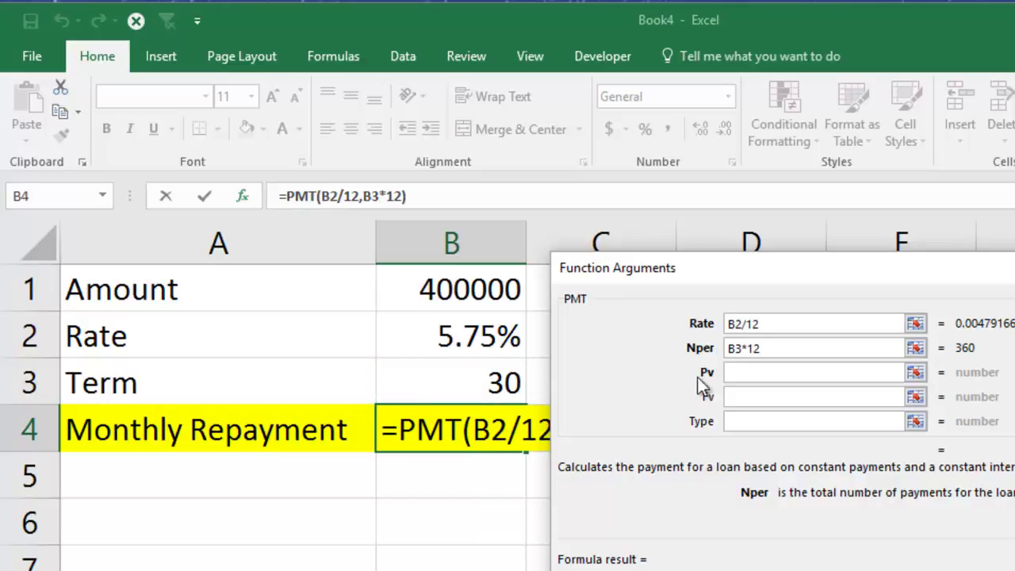
left_click(742, 371)
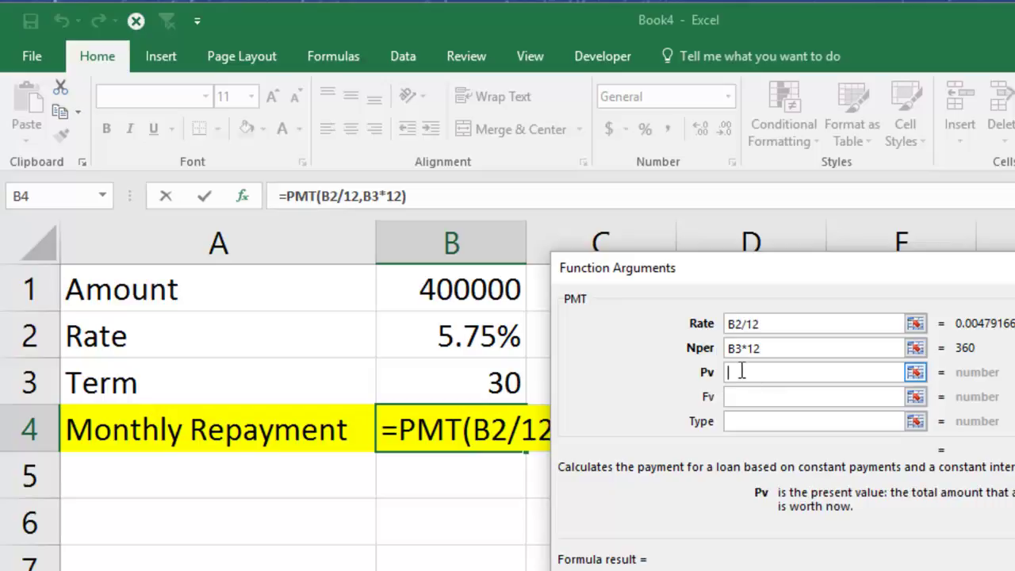
Step: Set the PMT Pv argument to B1, leaving the optional Fv and Type blank
left_click(475, 295)
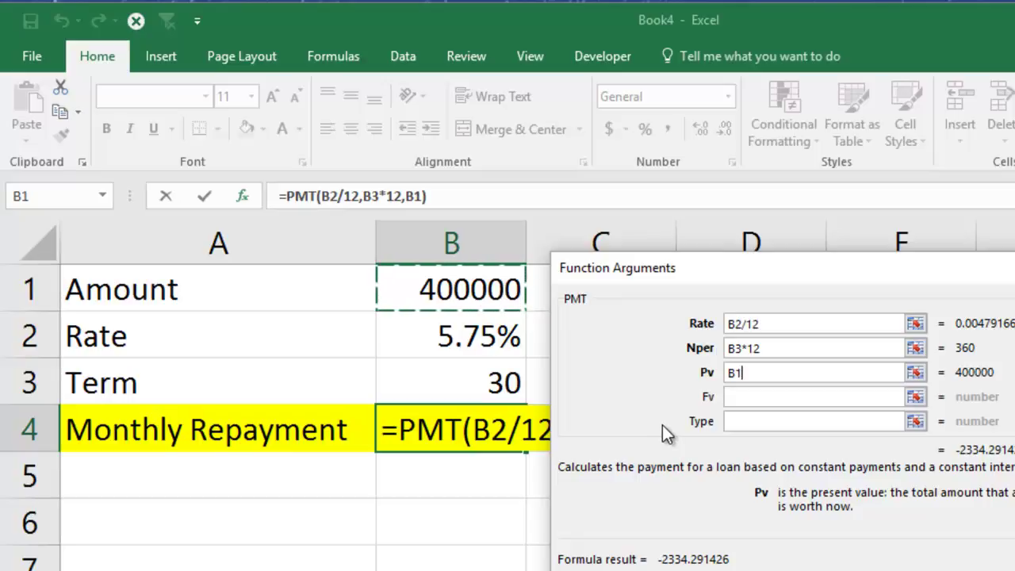
left_click(745, 397)
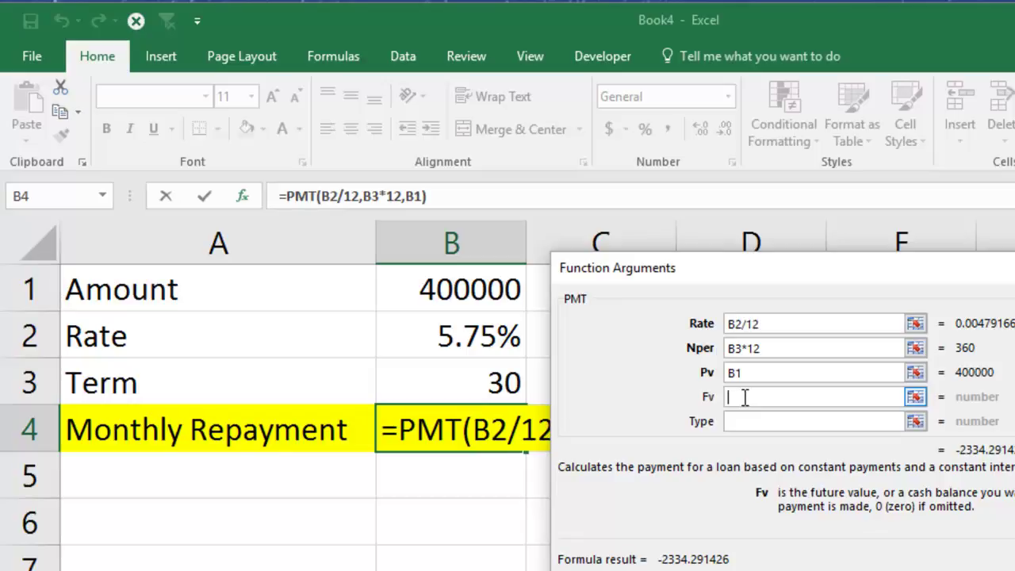
left_click(749, 420)
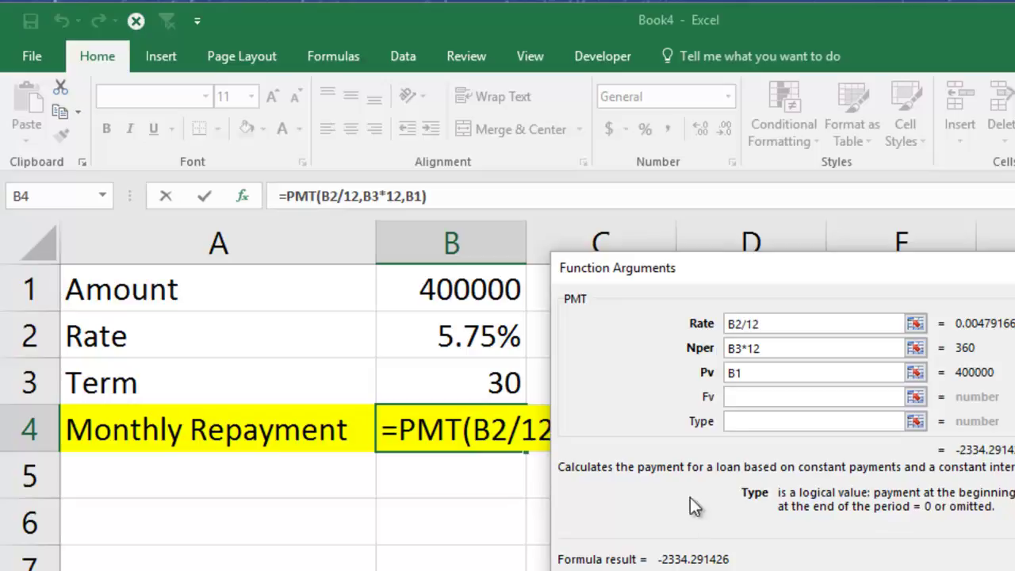
left_click(729, 373)
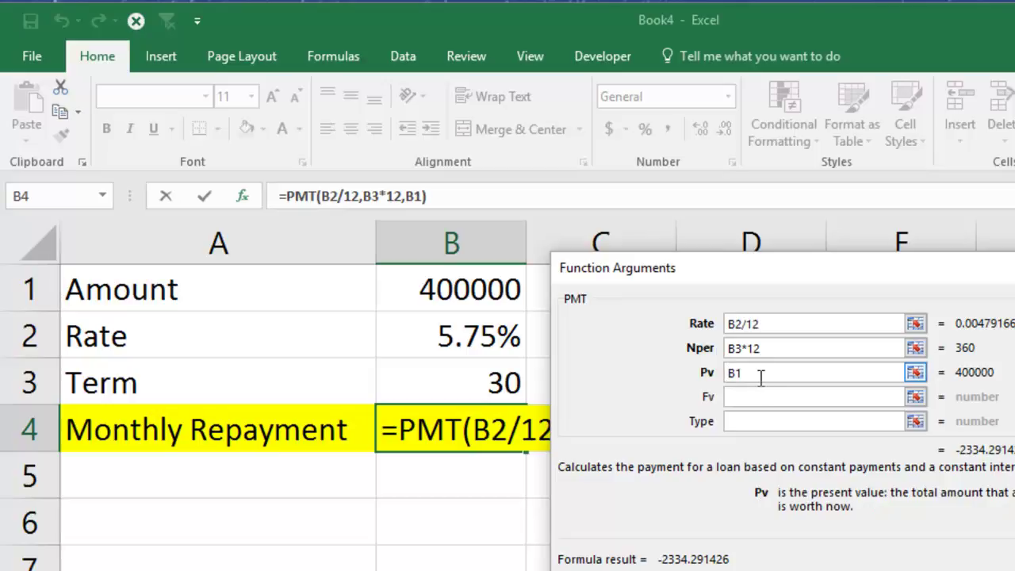
Step: Change Pv to -B1 so B4 shows a positive repayment, then drop one decimal place
type("-")
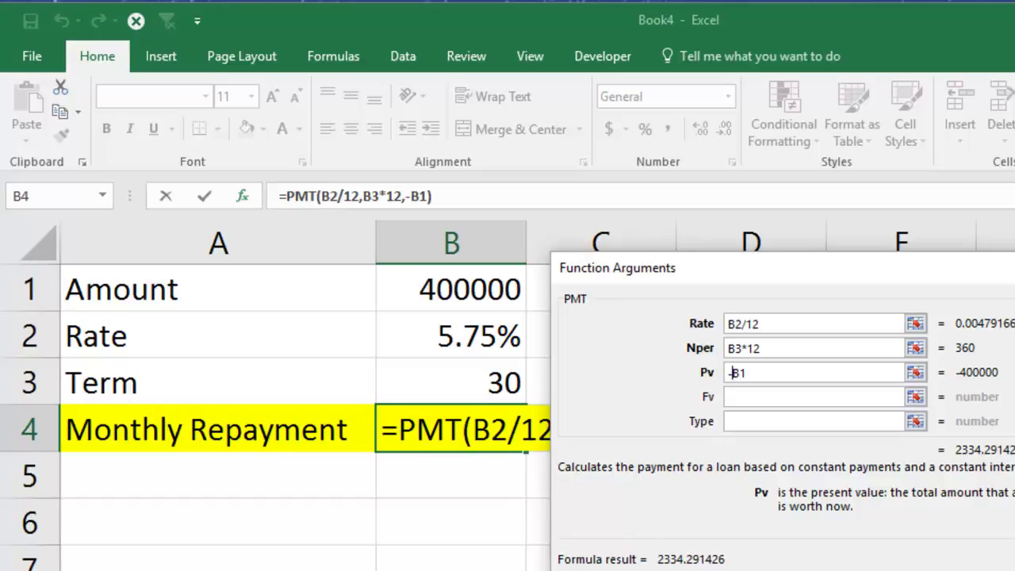
key("Return")
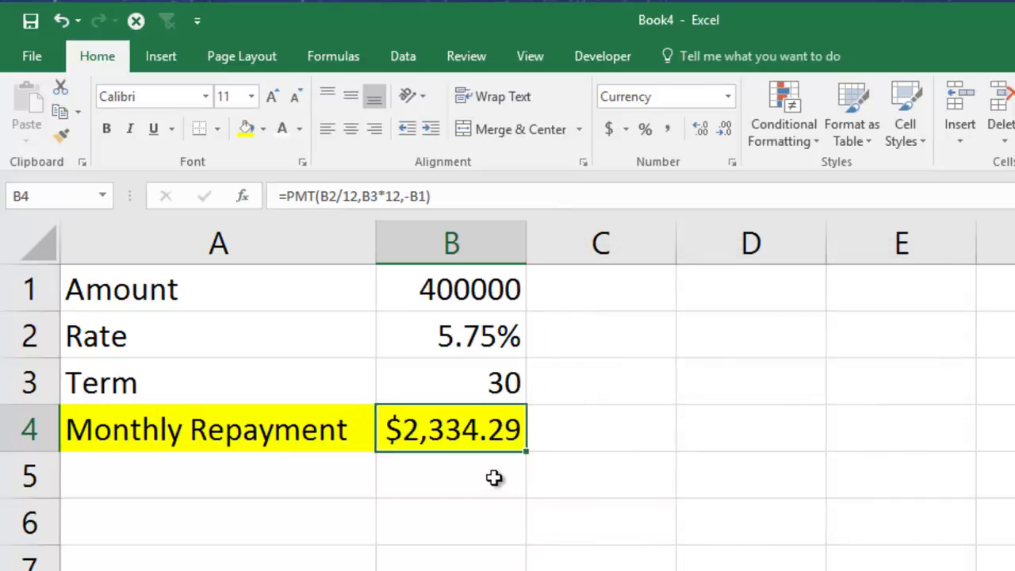
left_click(727, 130)
Step: Remove the last decimal place so B4 shows $2,334
left_click(727, 130)
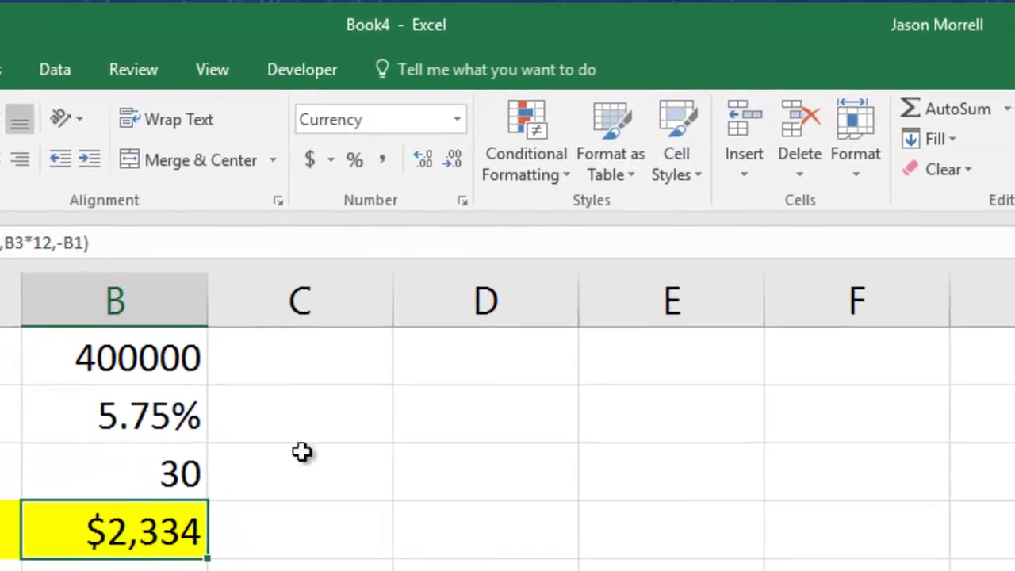
Step: Open Goal Seek from the Data tab's What-If Analysis menu
left_click(62, 72)
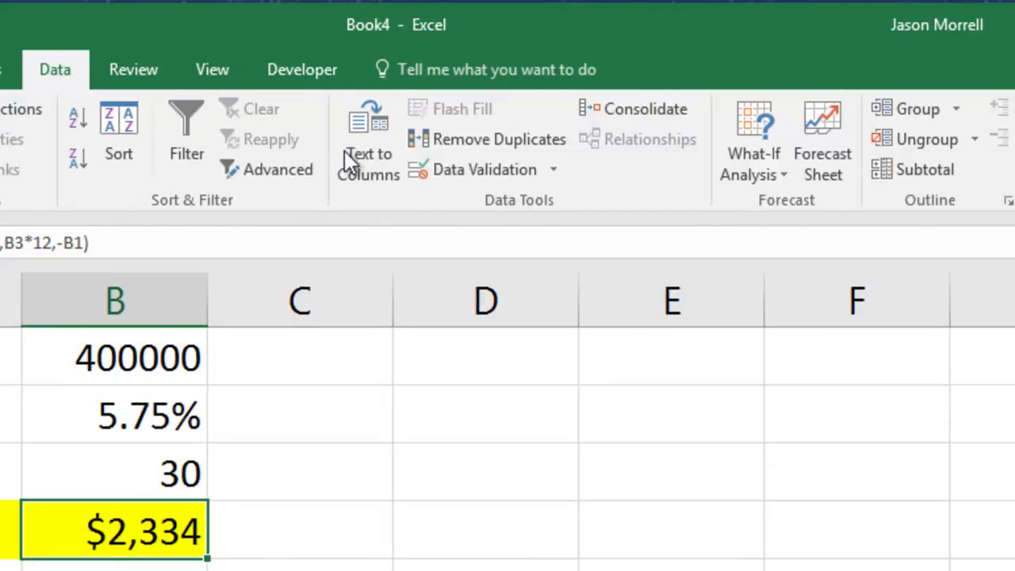
left_click(747, 163)
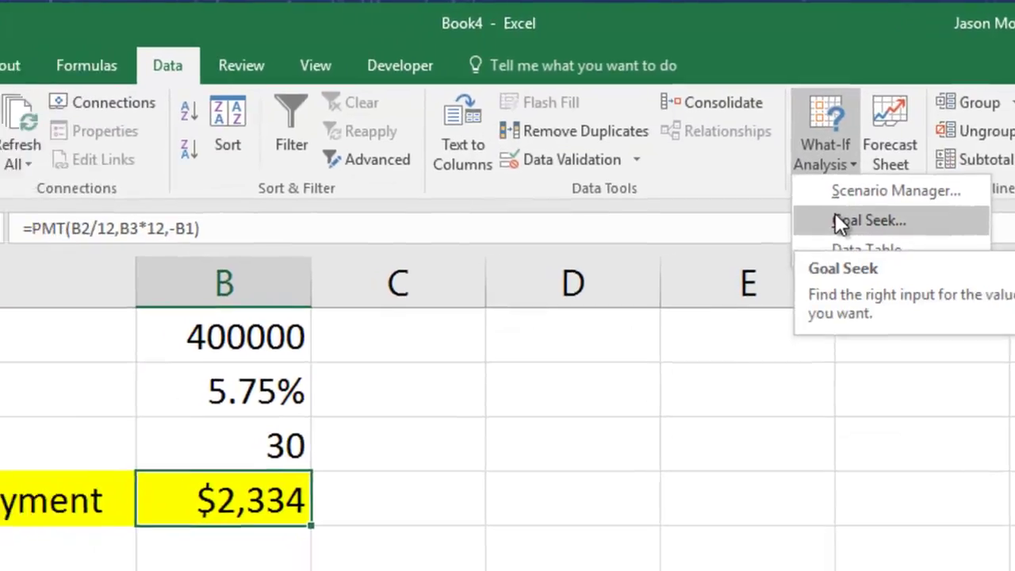
left_click(835, 214)
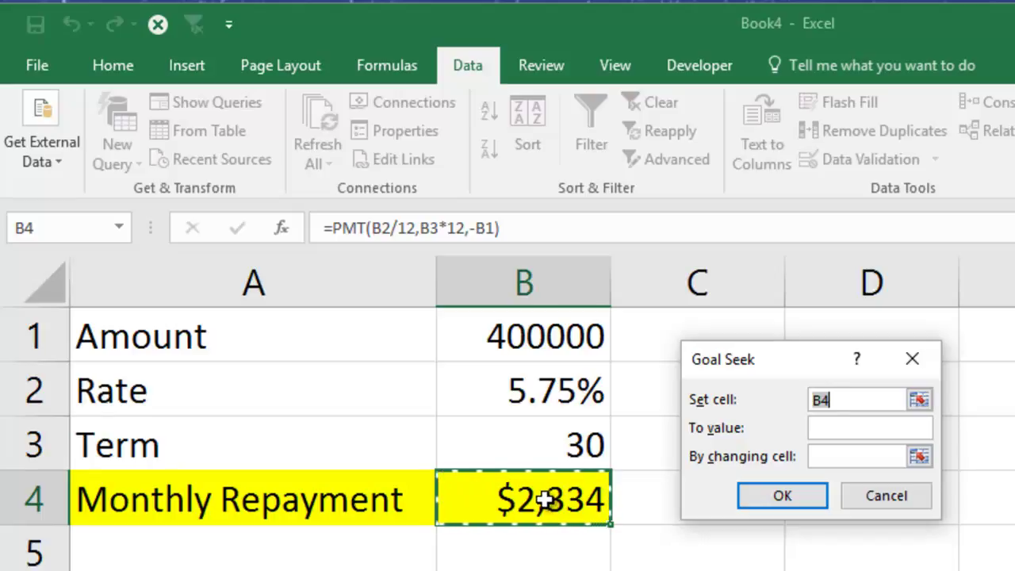
Step: Goal Seek B4 to 2600 by changing the amount in B1, giving 445531.3
left_click(847, 434)
type("2600")
left_click(847, 457)
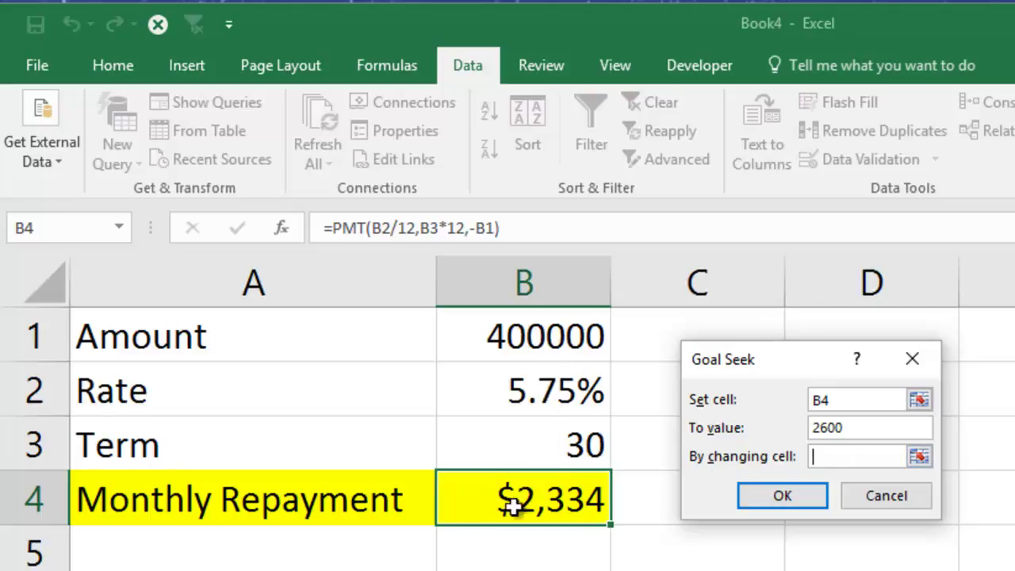
left_click(536, 343)
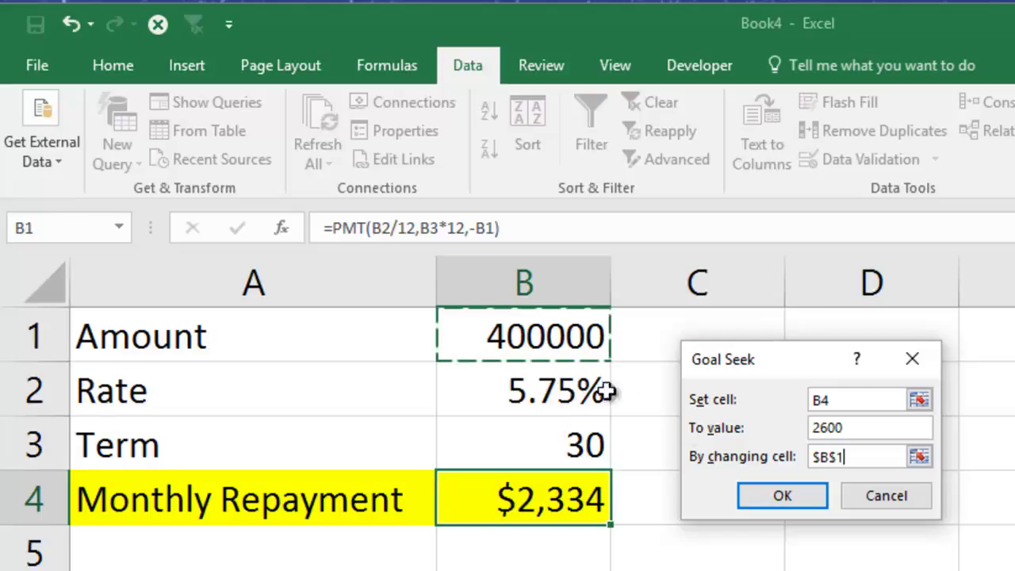
left_click(794, 489)
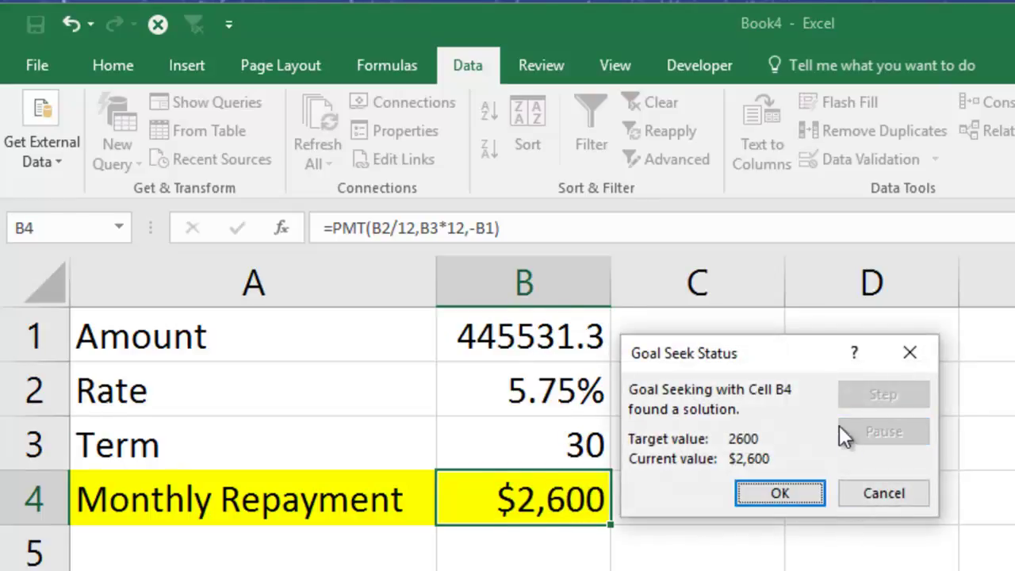
left_click_drag(793, 361, 832, 352)
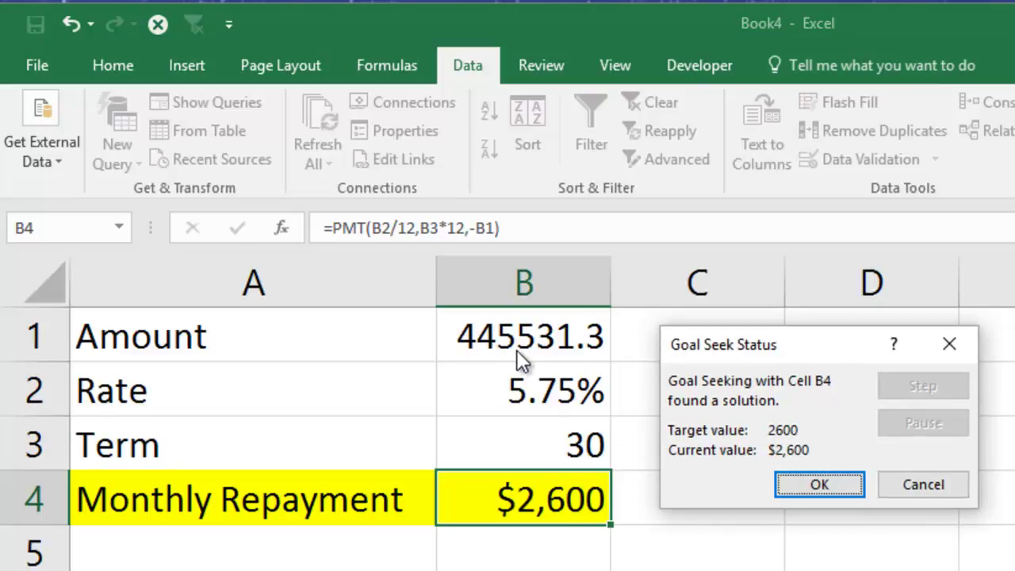
Step: Discard the amount result to restore 400000 and start a new Goal Seek with Alt+A, W, G
left_click(918, 482)
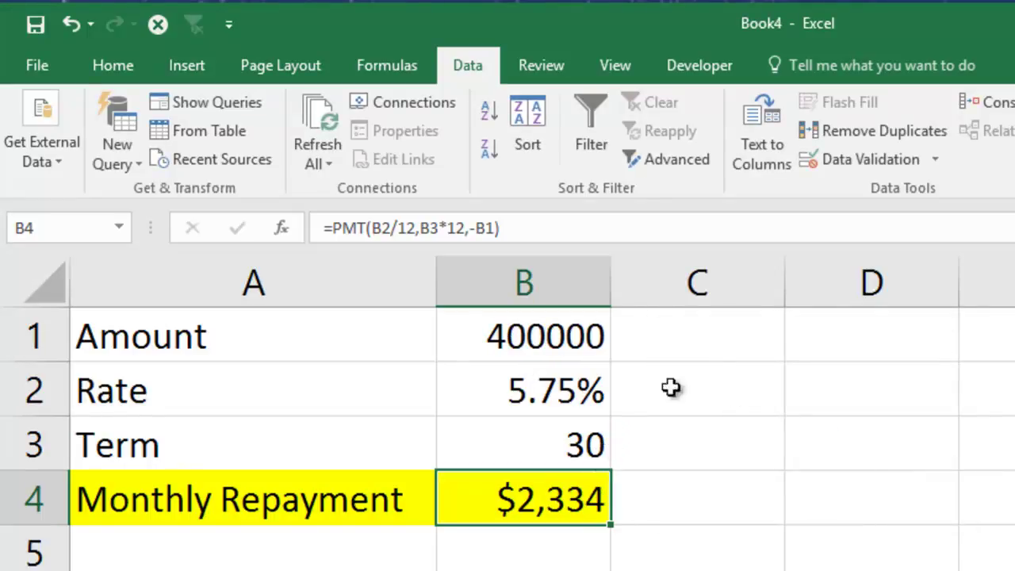
key("alt+a")
key("w")
key("g")
Step: Goal Seek B4 to a $2,600 repayment by changing rate B2, then discard the 6.77% result
left_click(825, 415)
type("2600")
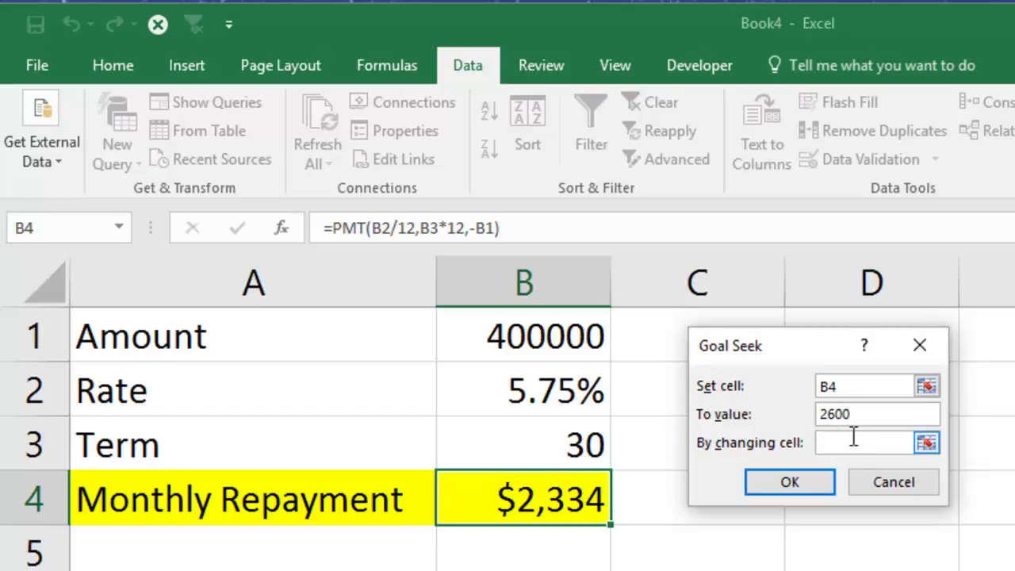
left_click(852, 441)
left_click(565, 393)
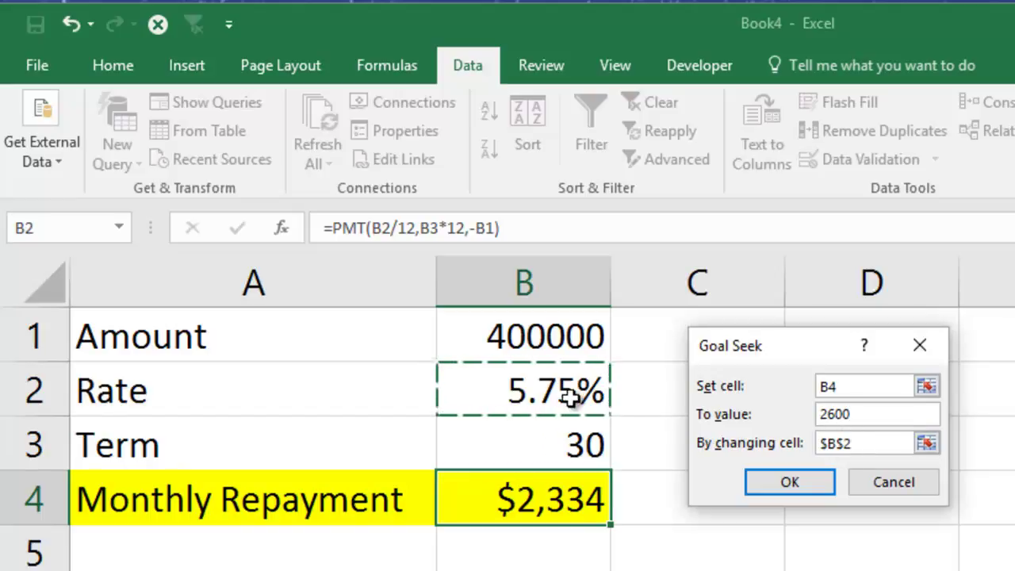
left_click(776, 483)
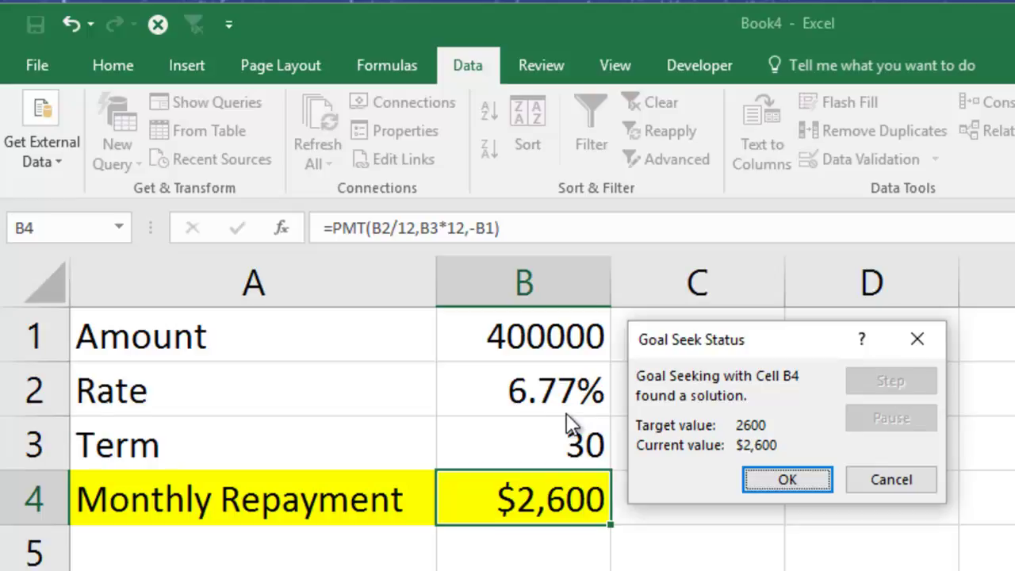
left_click(886, 480)
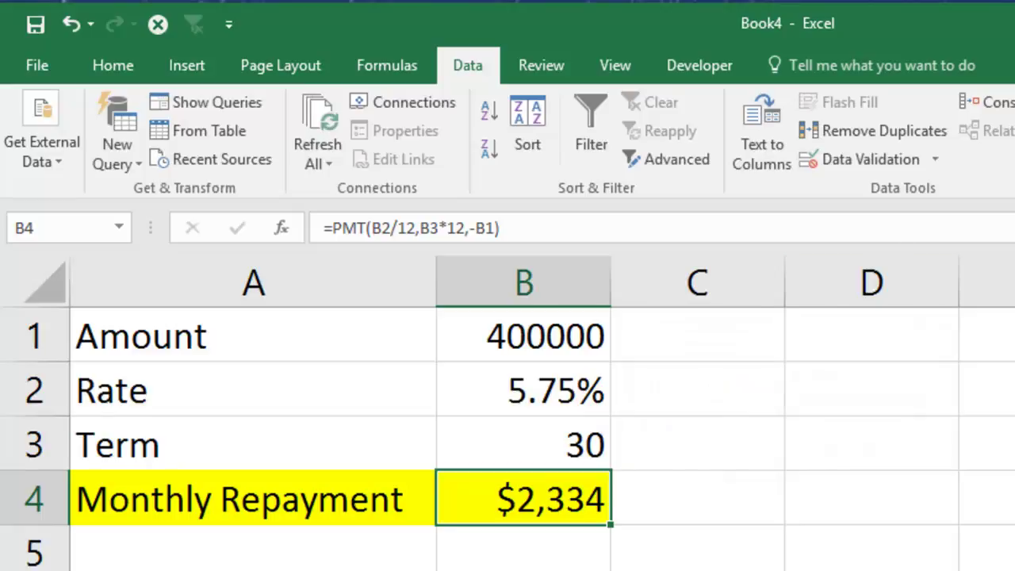
Step: Goal Seek B4 to 2600 by changing the term in B3, reaching about 23.3 years
key("alt+a")
key("w")
key("g")
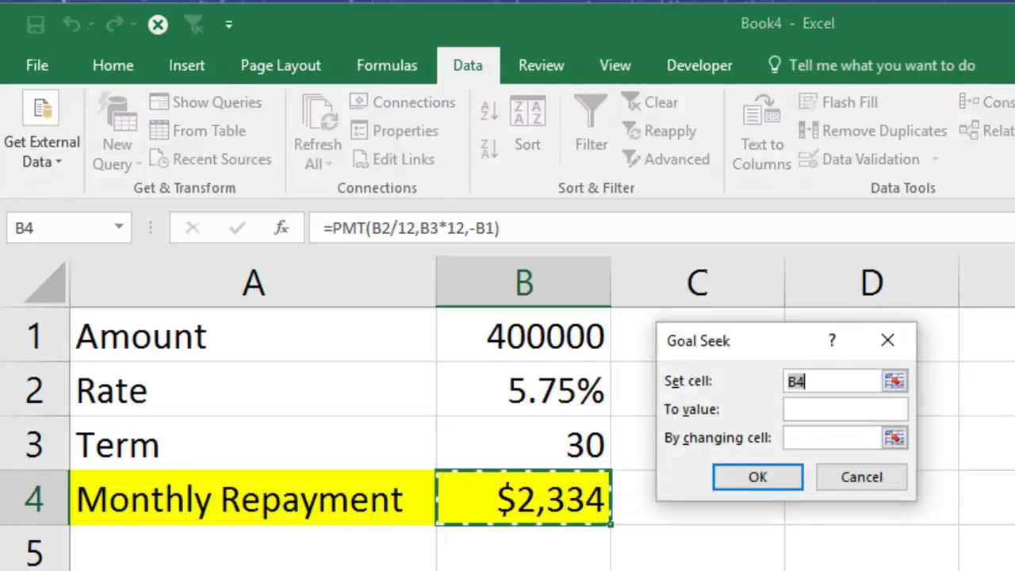
left_click(852, 405)
type("2600")
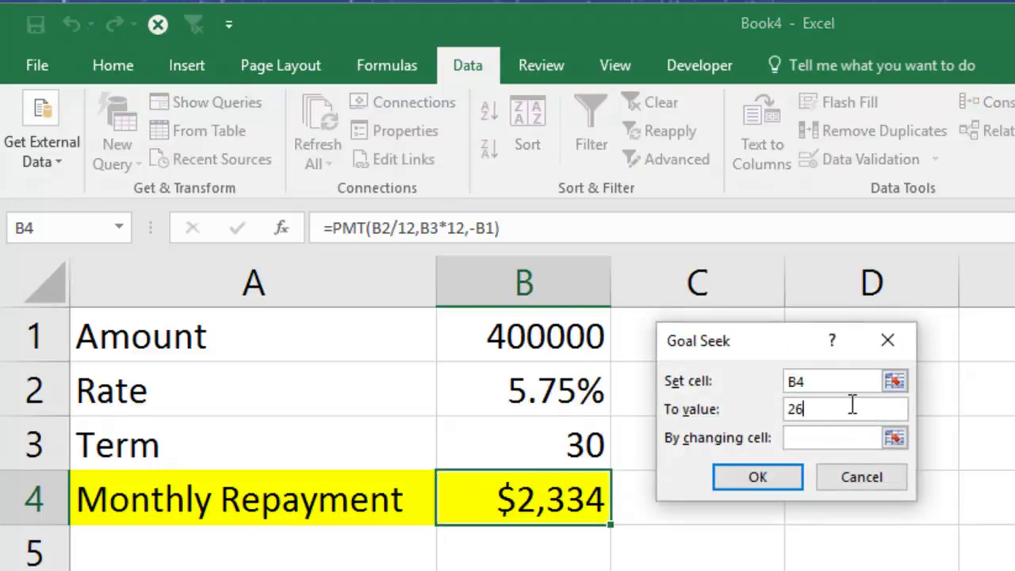
left_click(857, 438)
left_click(564, 449)
left_click(767, 476)
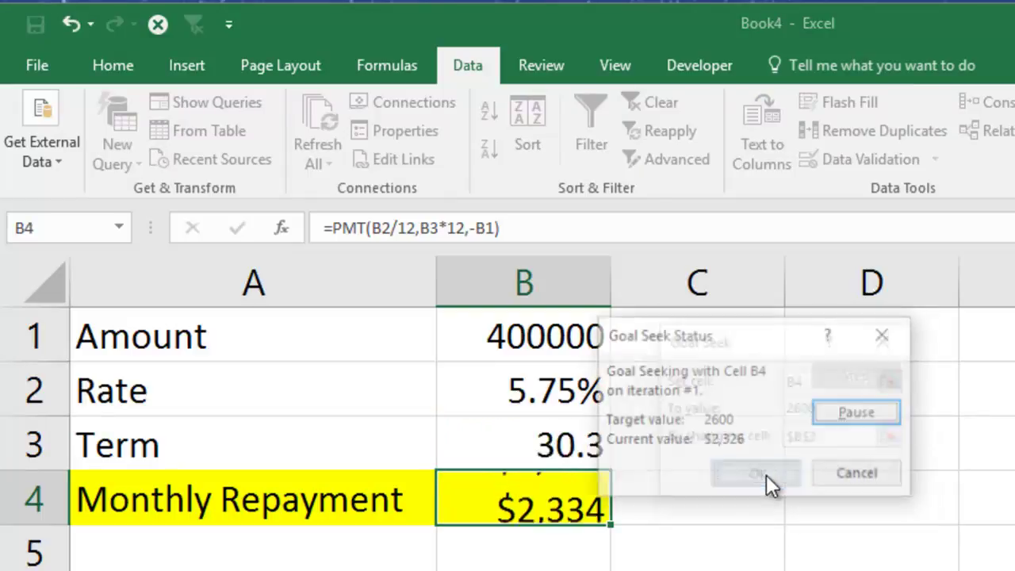
left_click_drag(786, 345, 845, 344)
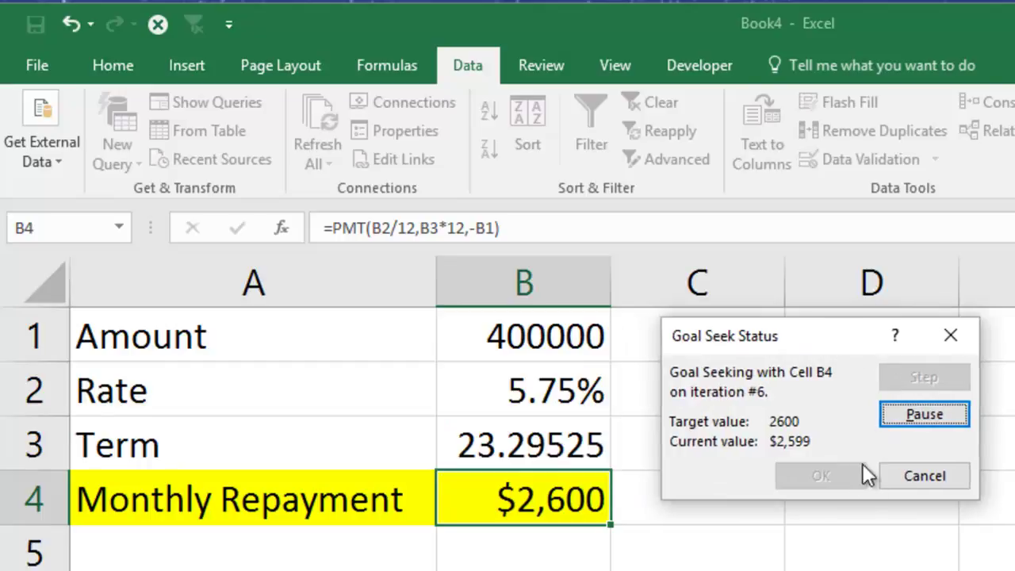